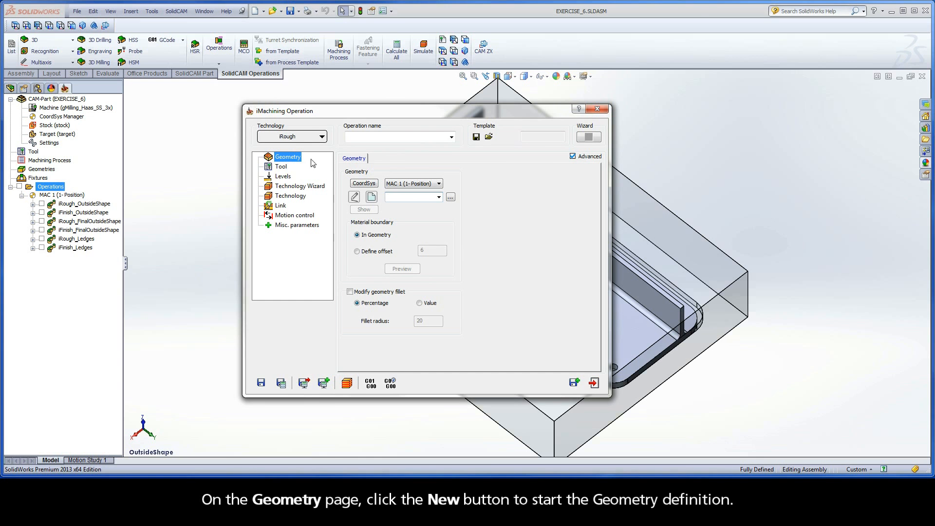
Define a new operation geometry by chaining the top edge of the round through hole inside the triangular pocket, and accept the chain.
click(372, 197)
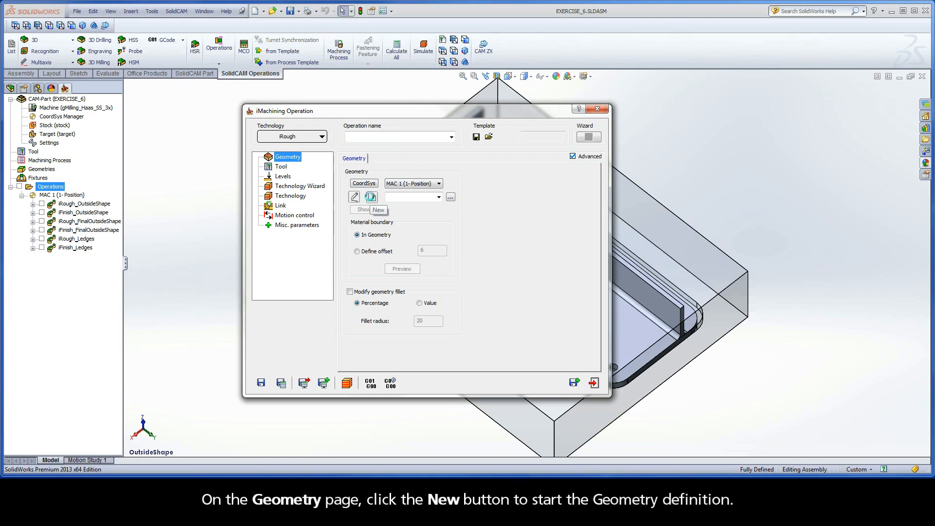
right_click(210, 140)
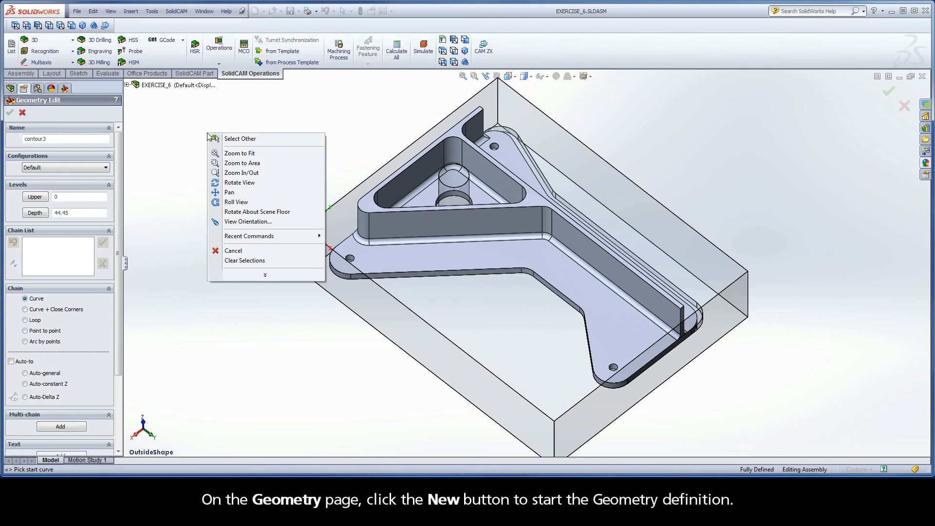
click(219, 217)
click(217, 232)
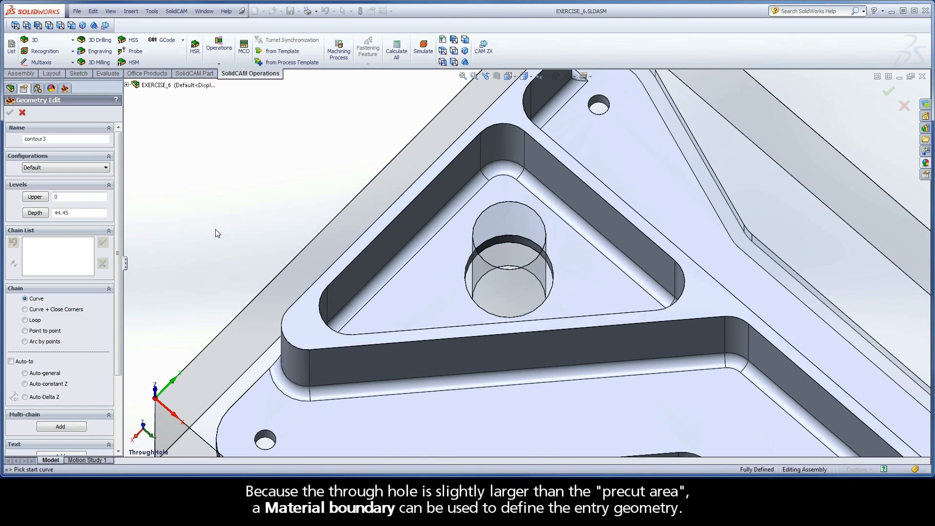
click(553, 272)
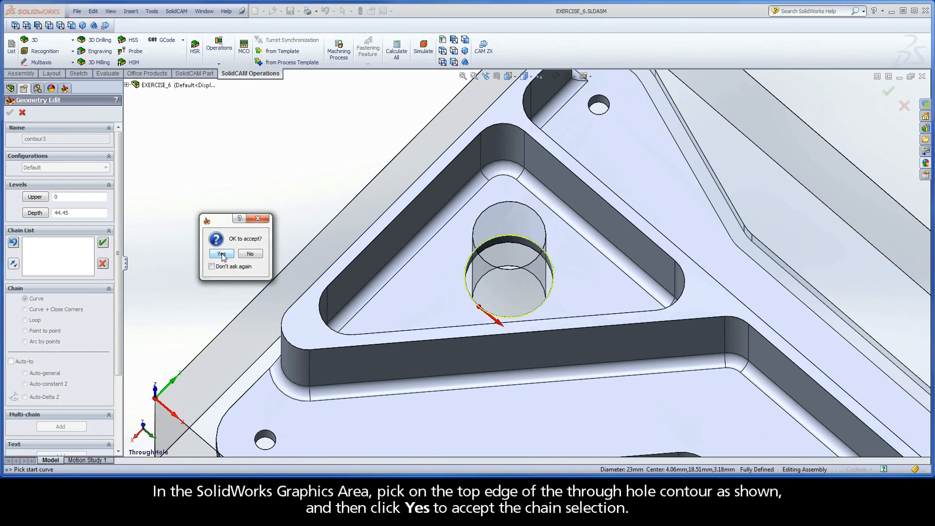
click(221, 253)
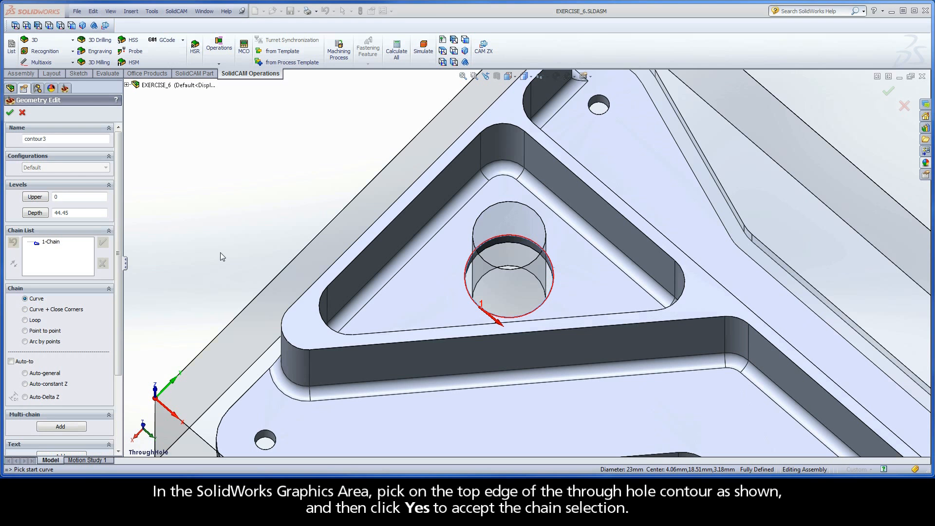
click(10, 113)
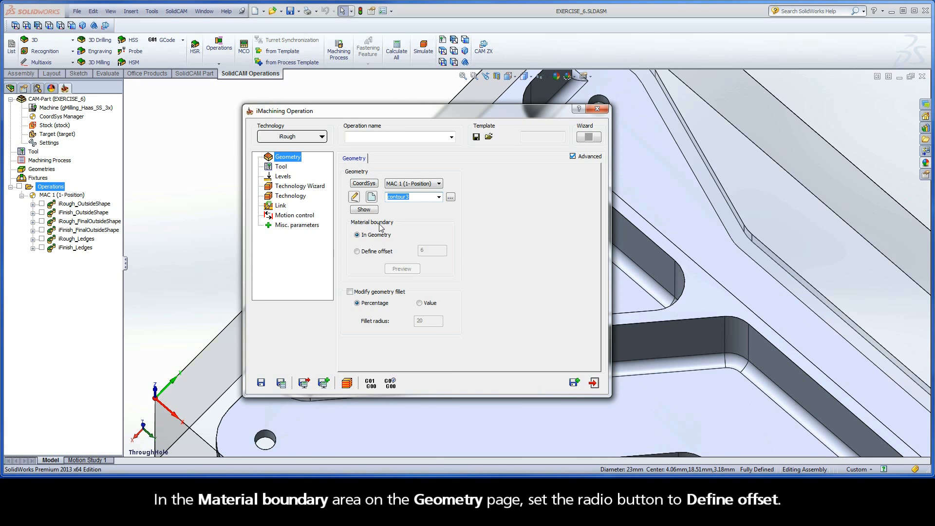
Define the material boundary with an offset of 2 and preview the resulting chains on the through hole.
click(357, 252)
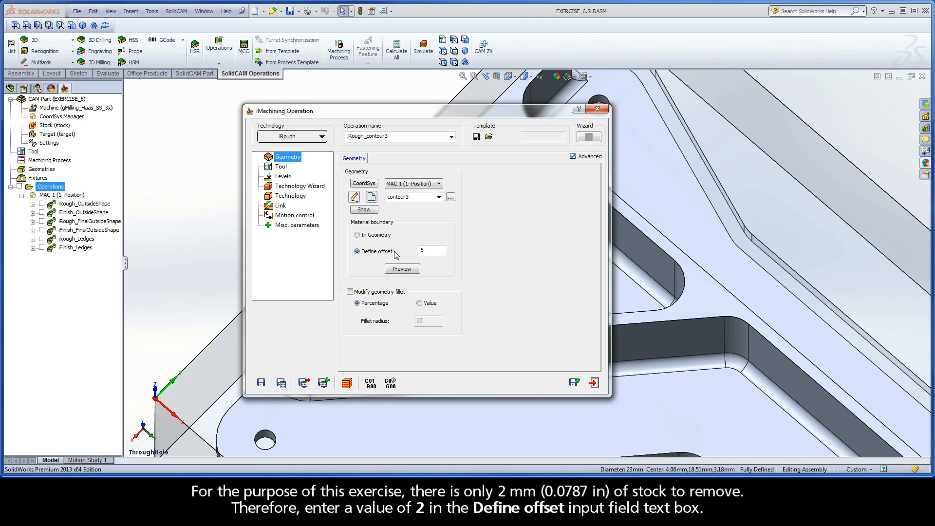
double_click(422, 250)
text(2)
double_click(424, 249)
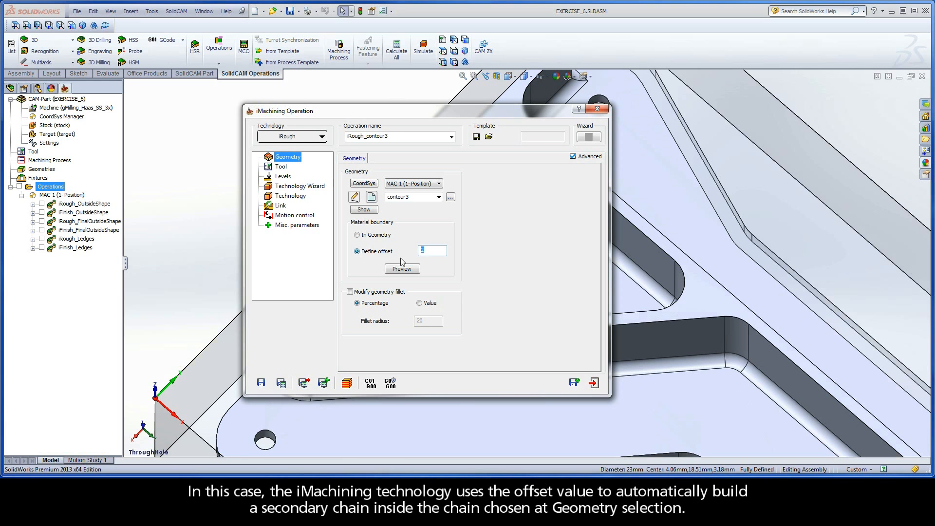
click(402, 270)
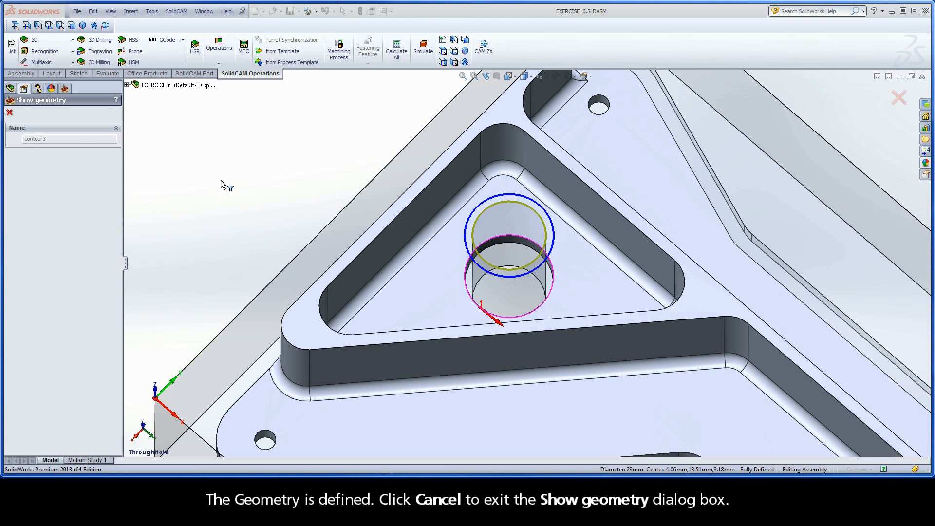
click(9, 112)
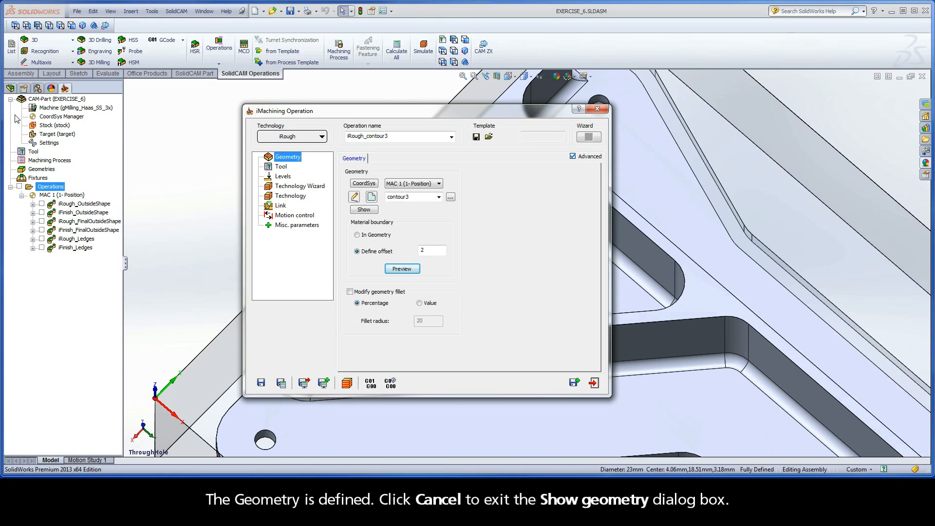
Assign tool number 2, the 12.5 mm end mill, to the operation from the part's tool table.
click(282, 167)
click(406, 289)
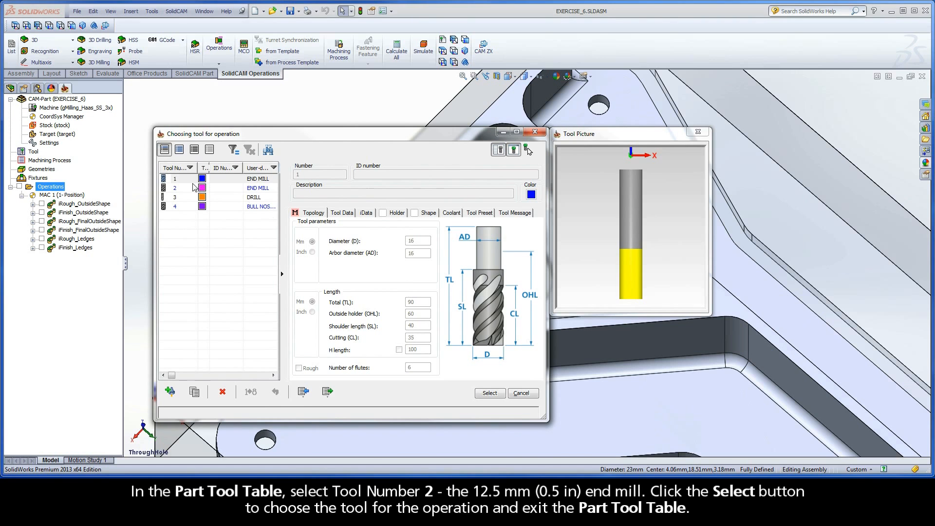
click(176, 189)
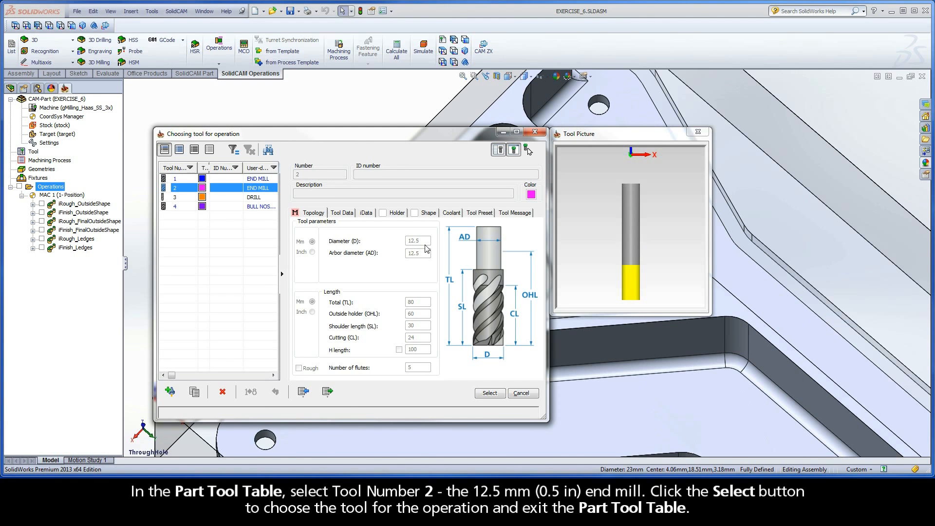
click(489, 393)
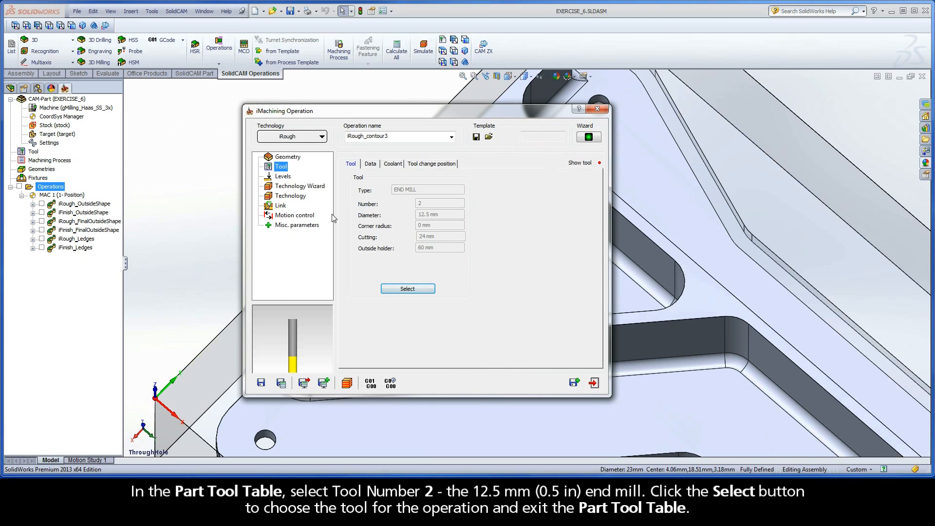
Define the operation's upper milling level by picking the top face of the stock model.
click(283, 177)
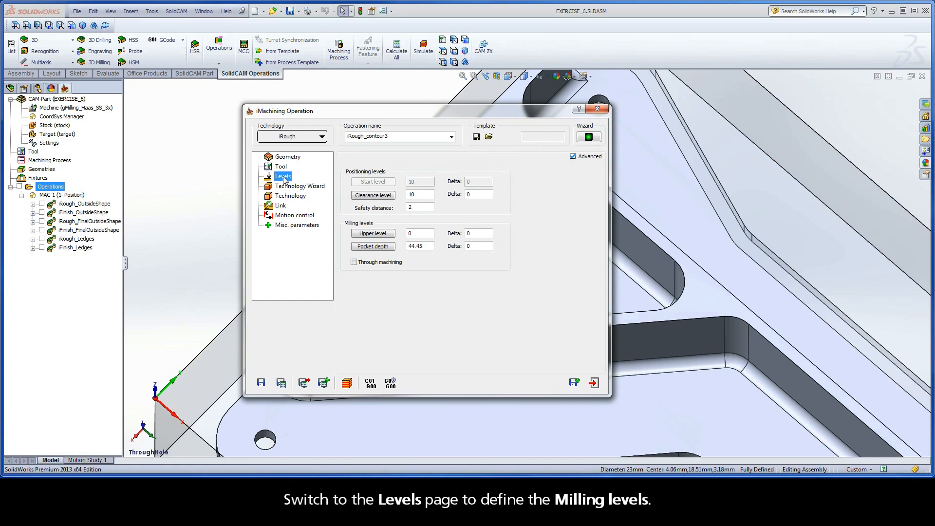
click(374, 234)
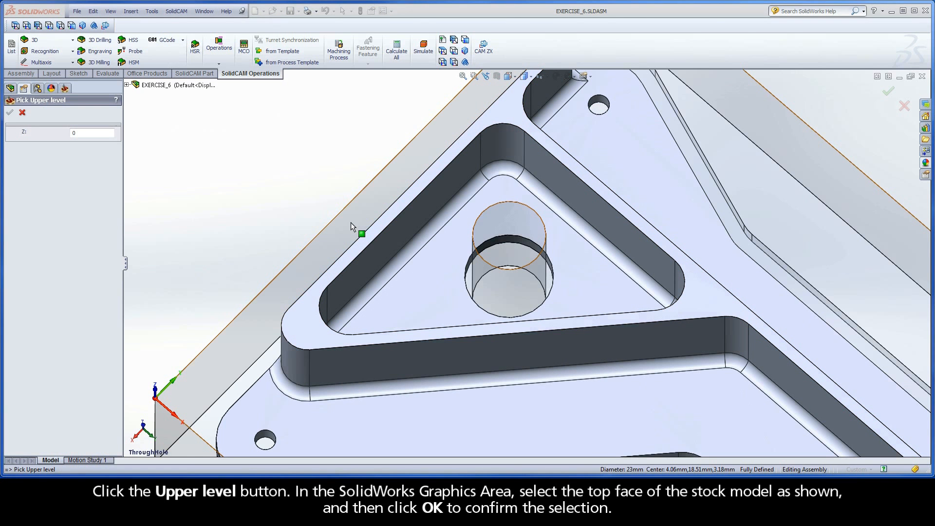
click(351, 223)
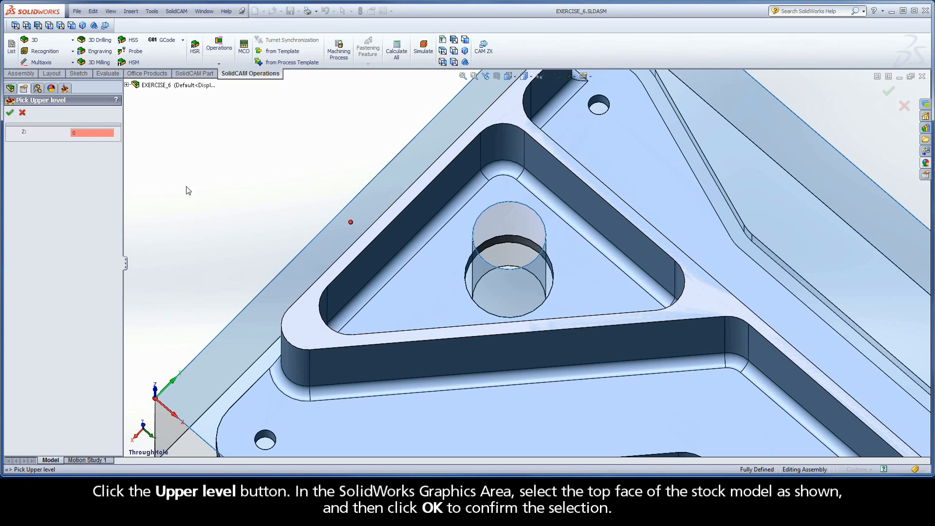
click(10, 114)
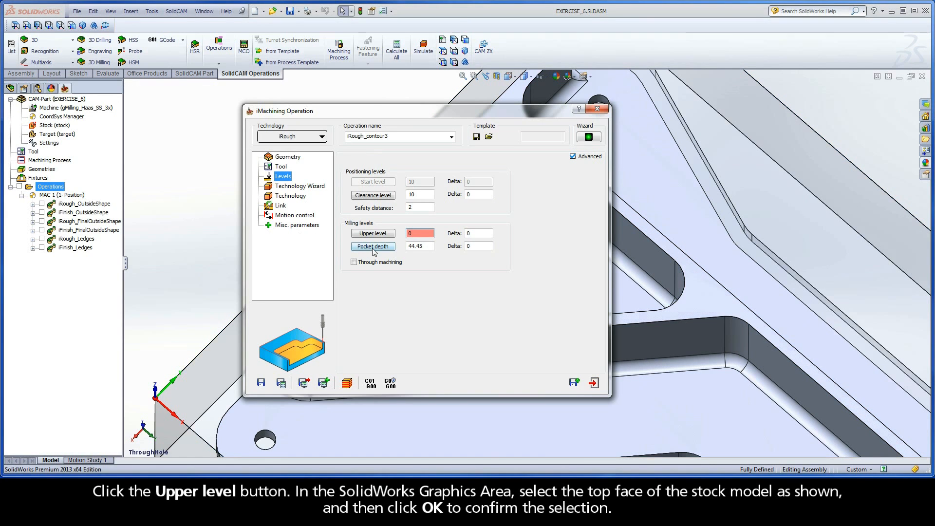
Define the pocket depth from the bottom face of the target model and set its delta to -0.76 mm.
click(373, 246)
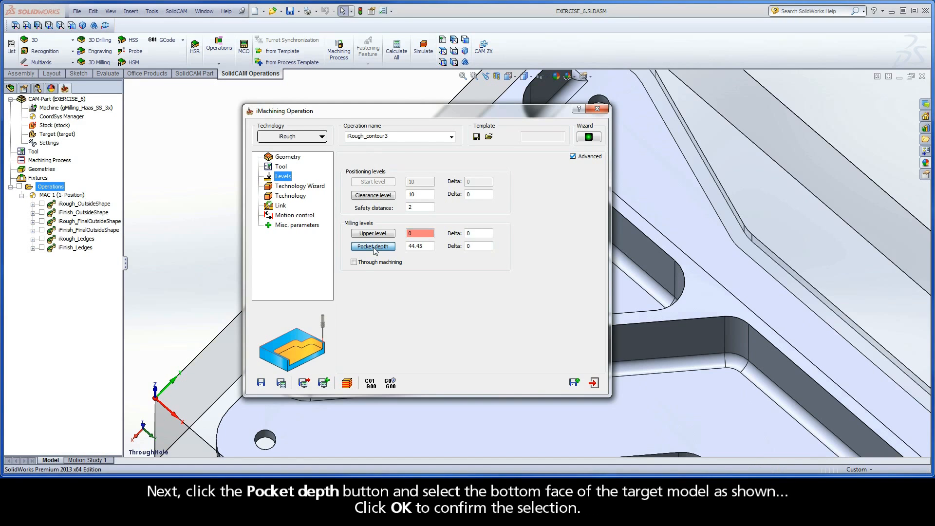
right_click(201, 138)
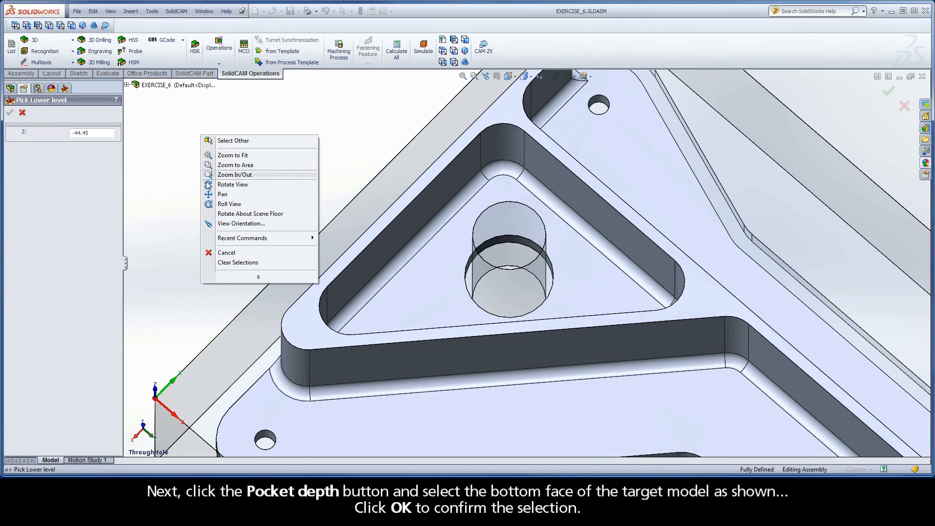
click(209, 223)
click(212, 238)
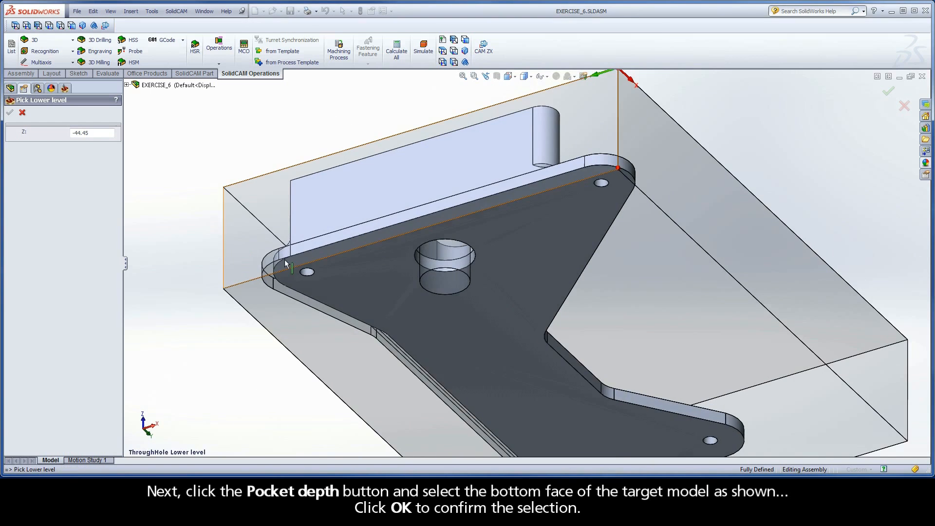
click(365, 275)
right_click(150, 139)
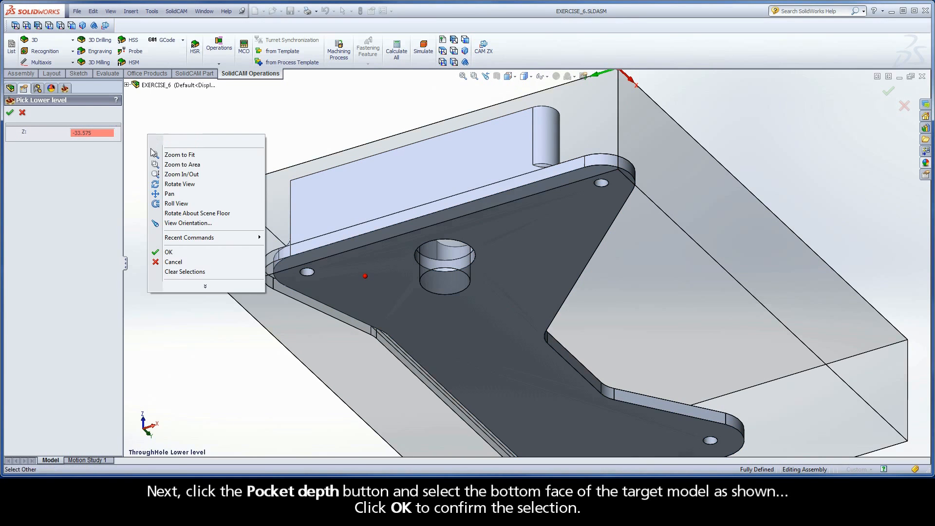
click(209, 223)
click(154, 210)
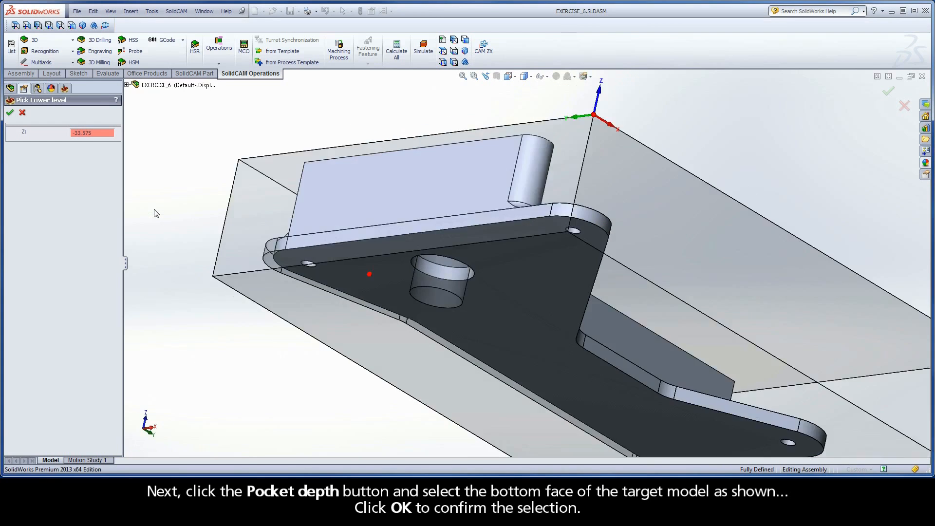
click(9, 113)
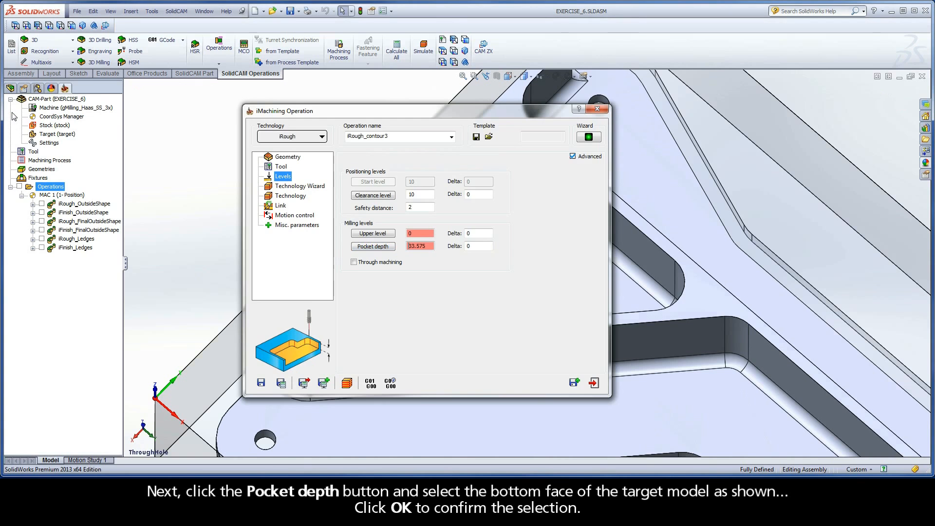
double_click(468, 246)
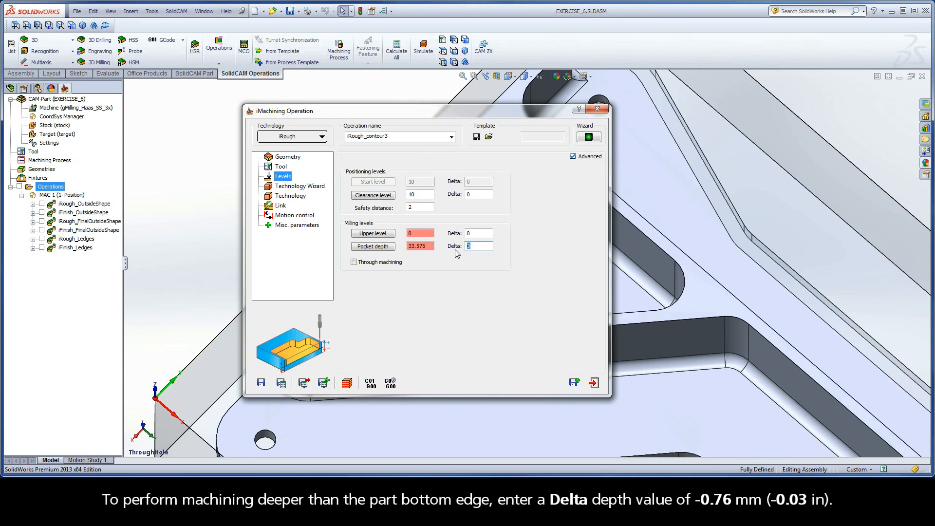
text(-0.76)
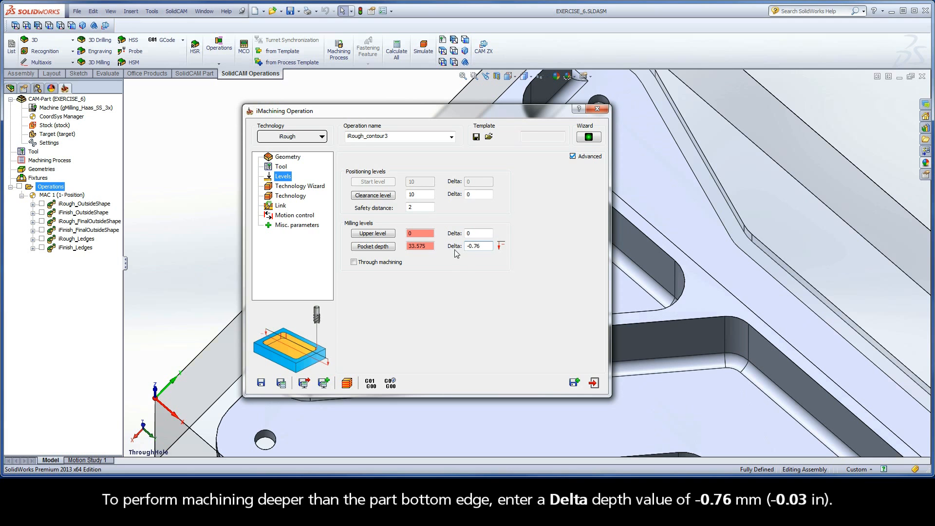
Review the wizard's cutting conditions and the wall offset, and save and calculate the operation under the name iRough_ThroughHole.
click(300, 187)
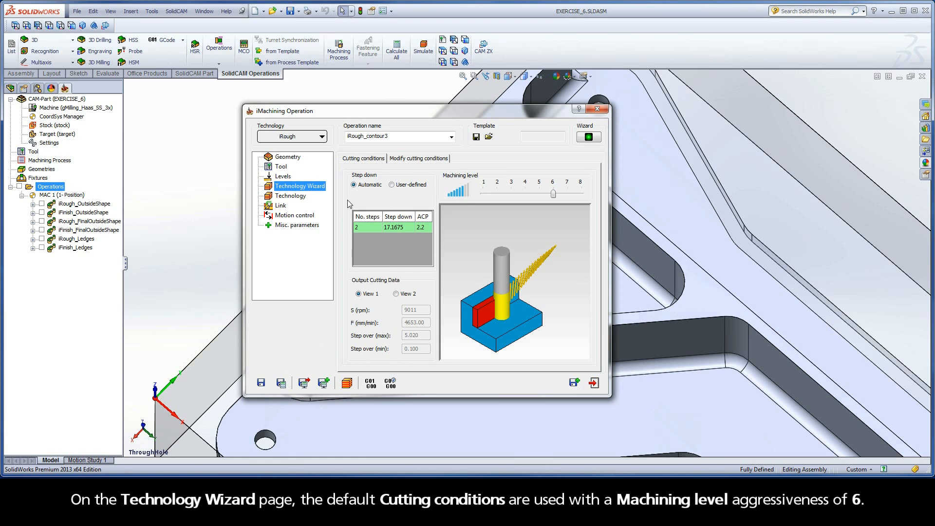
click(295, 196)
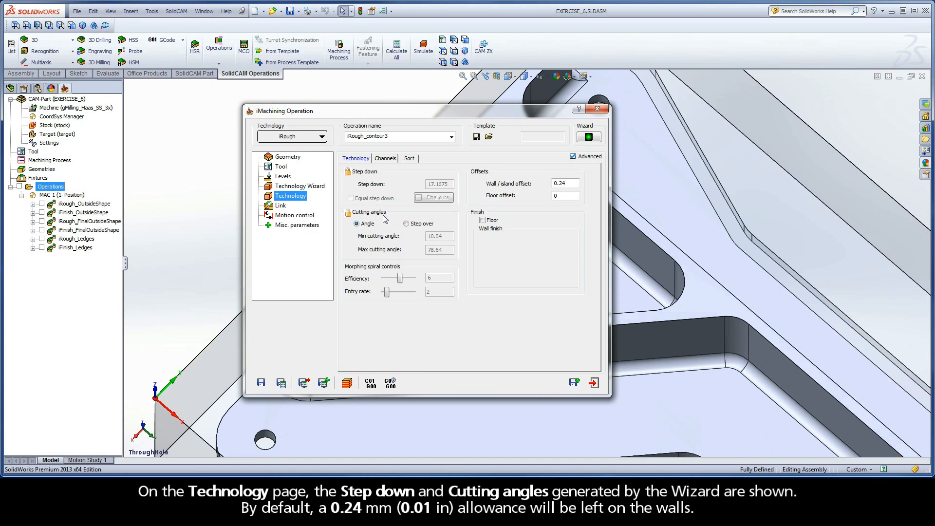
double_click(560, 183)
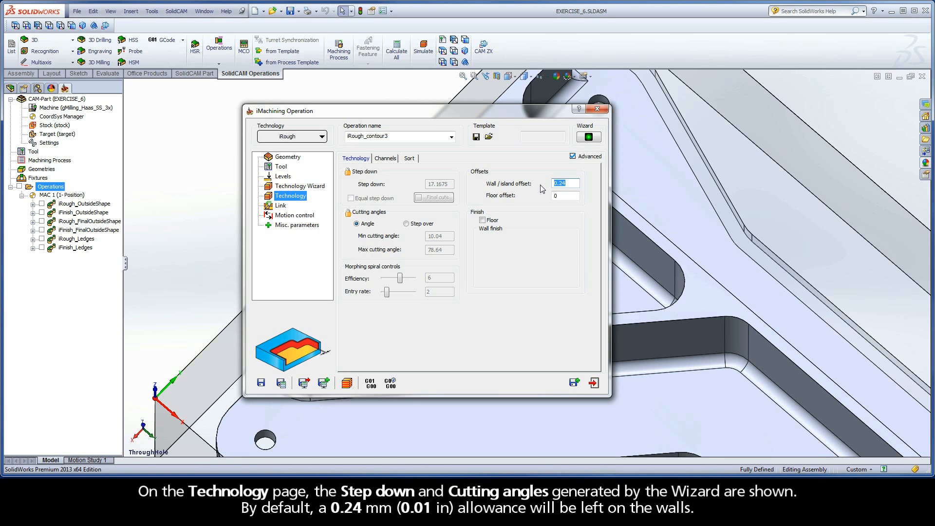
double_click(390, 136)
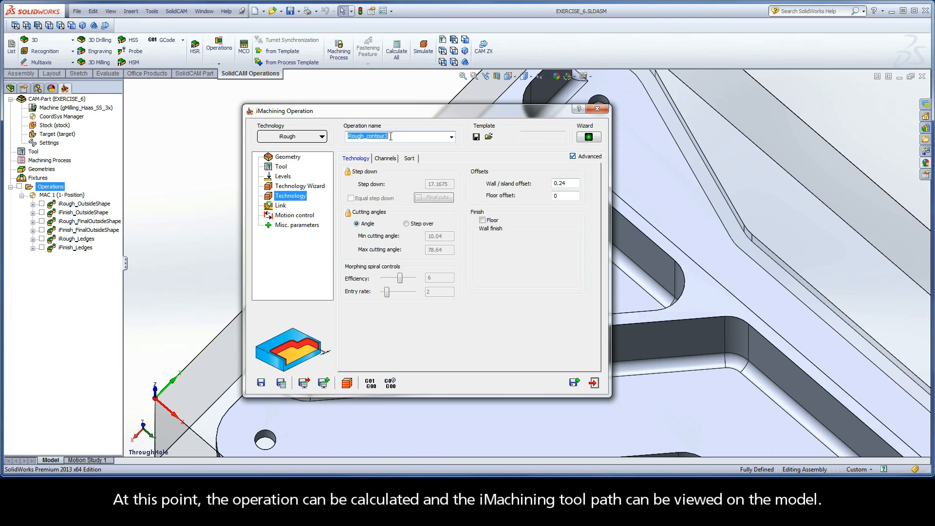
drag(390, 136, 368, 137)
text(ThroughHole)
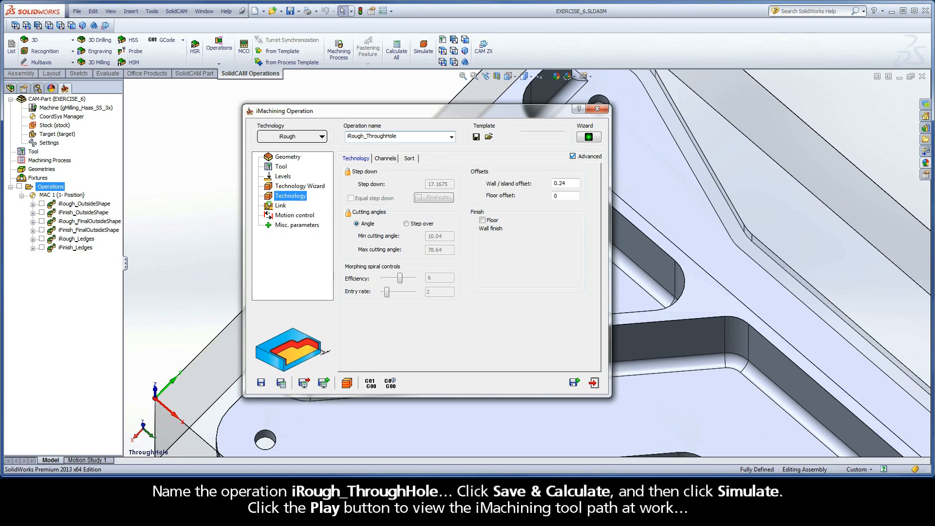
click(282, 385)
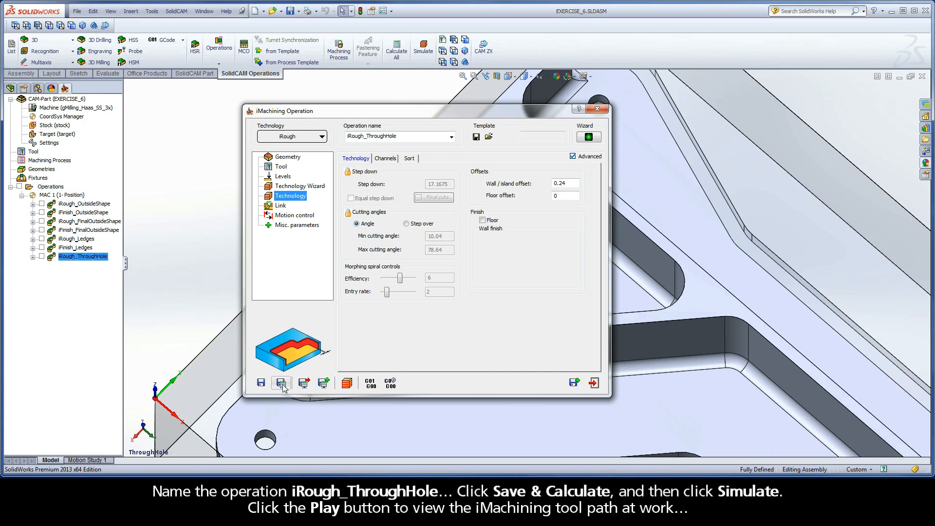
Simulate the iRough_ThroughHole tool path on the model at a low simulation speed, and raise the speed back to about its initial setting.
click(347, 383)
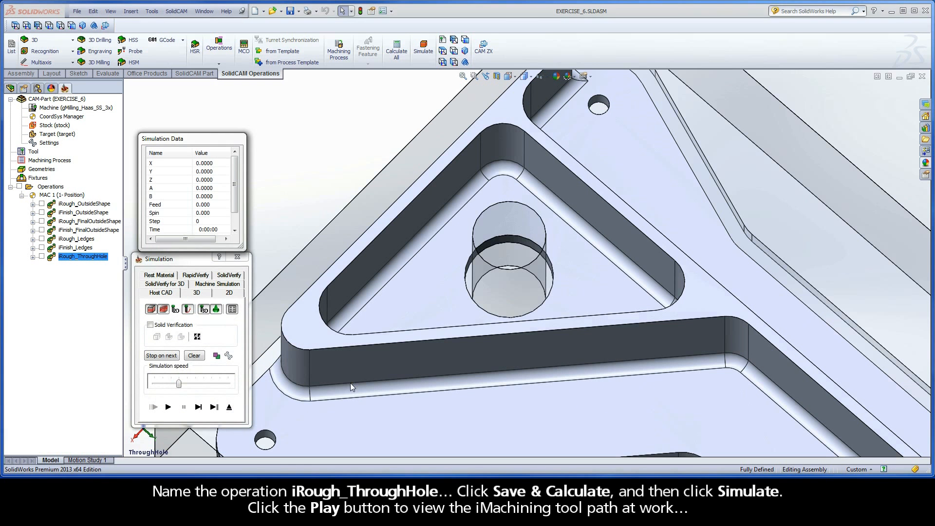
drag(179, 383, 155, 383)
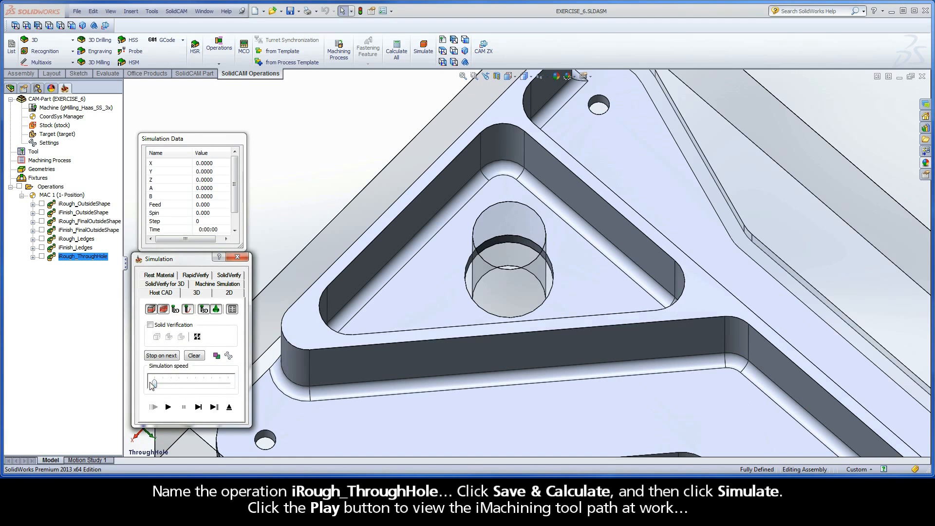
click(168, 407)
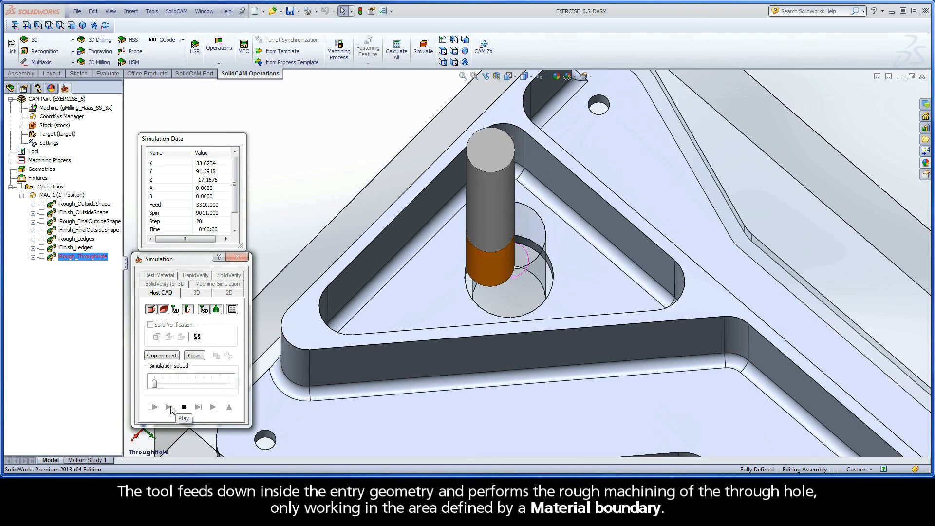
drag(154, 383, 179, 385)
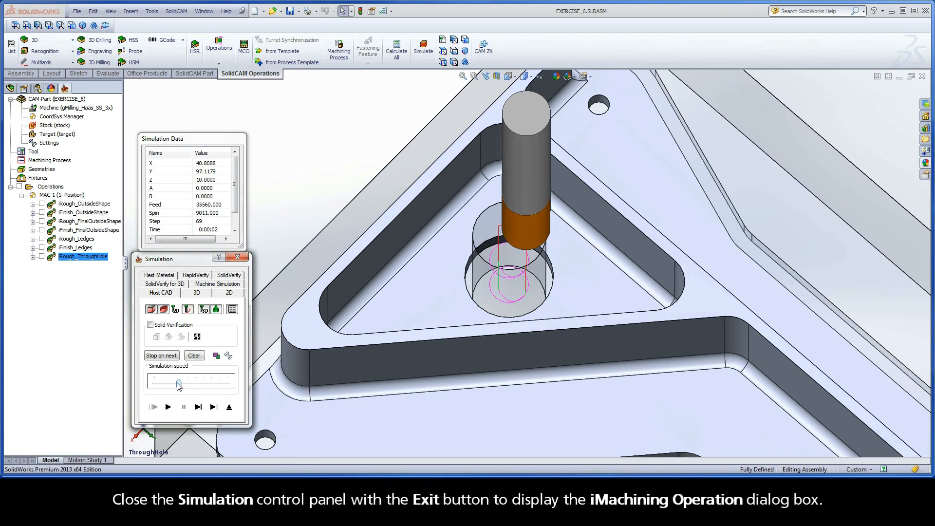
Exit the simulation, save and copy the iRough_ThroughHole operation, and change the copy's technology to iFinish.
click(230, 407)
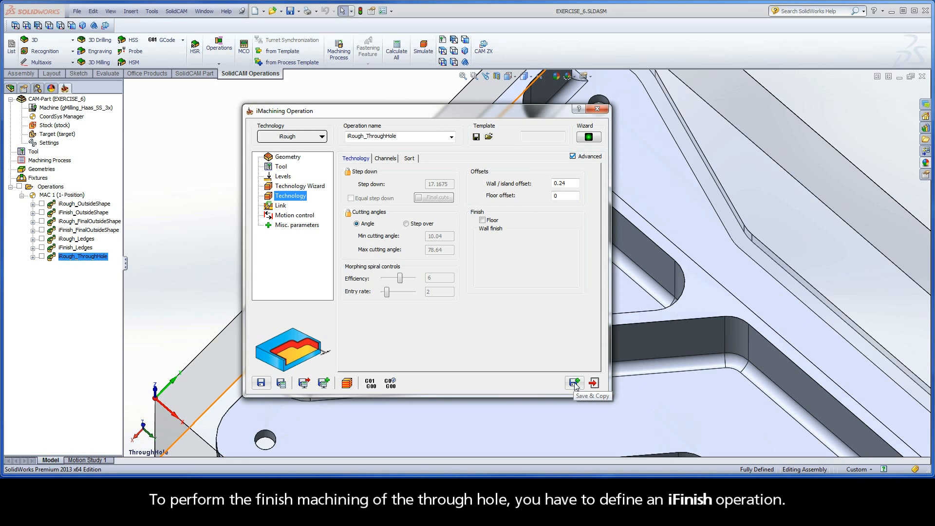
click(574, 384)
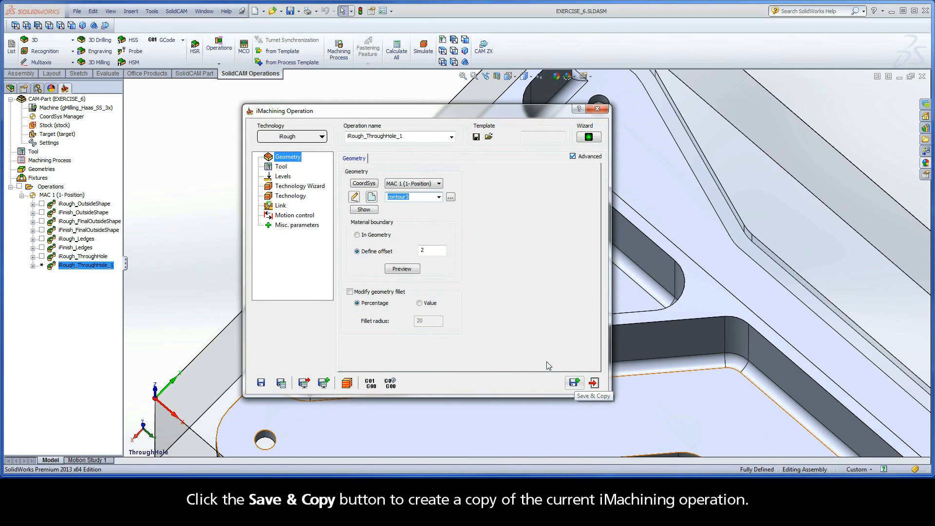
click(301, 139)
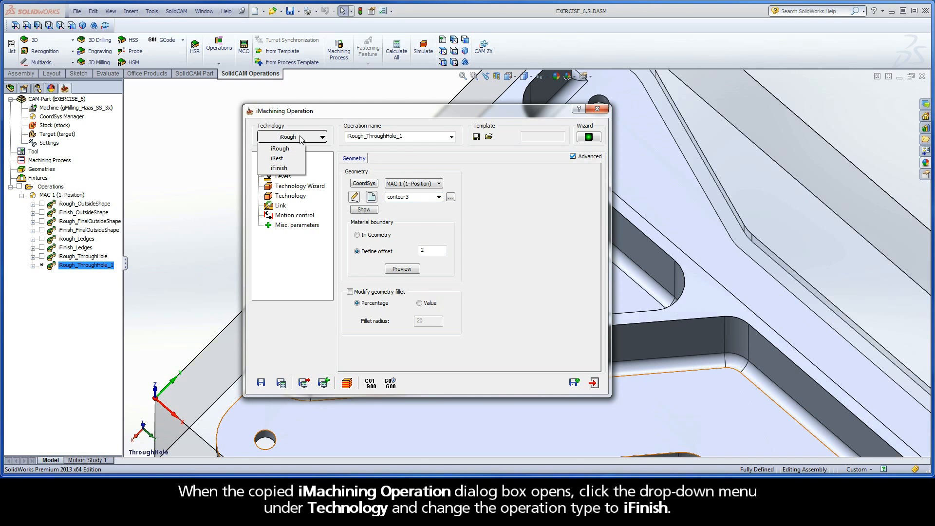
click(290, 170)
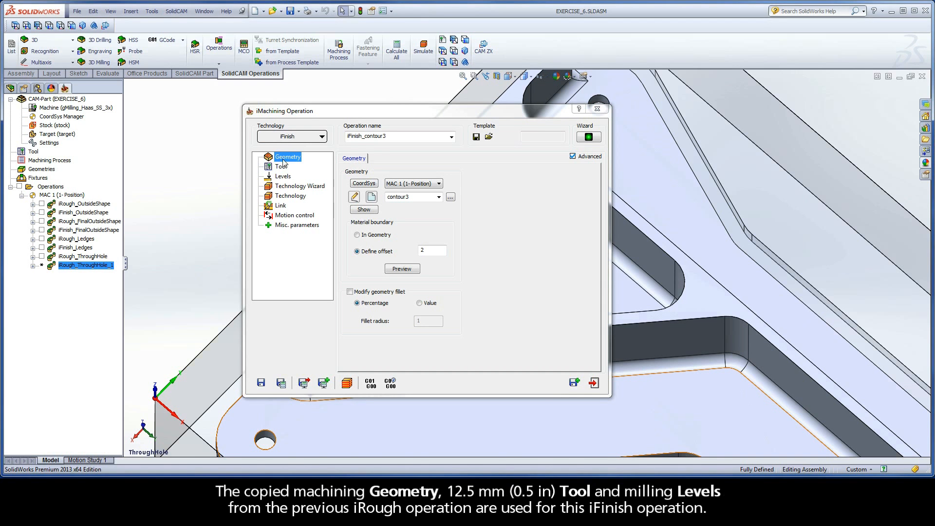
Review the copied operation's tool, levels, cutting conditions and technology settings, and save and calculate it under the name iFinish_ThroughHole.
click(282, 168)
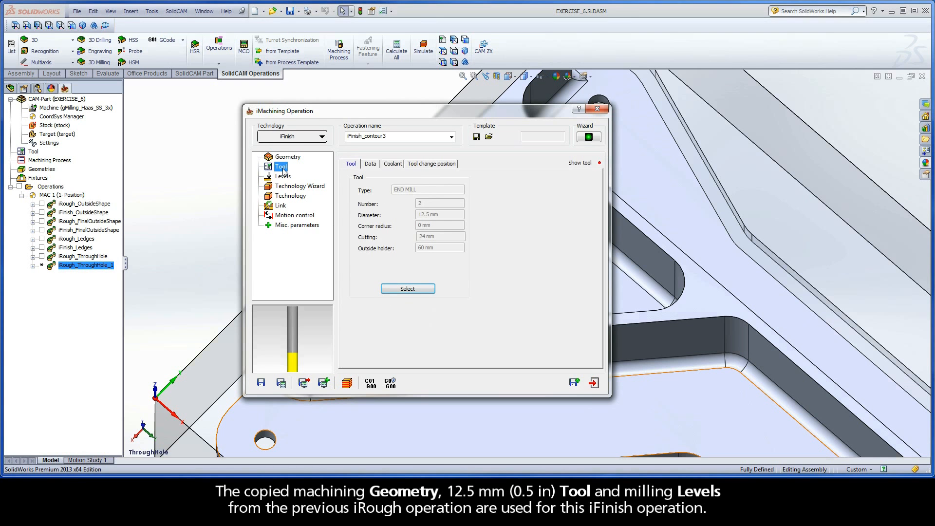
click(284, 178)
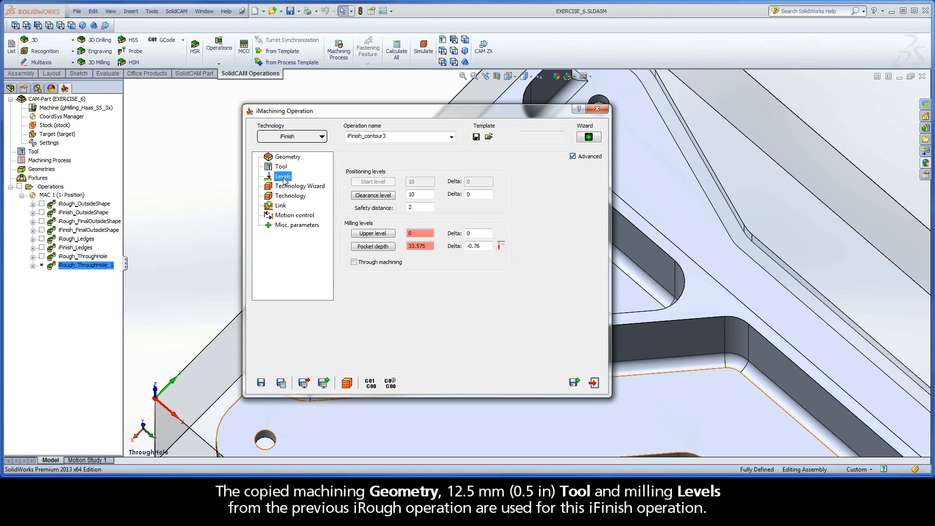
click(299, 187)
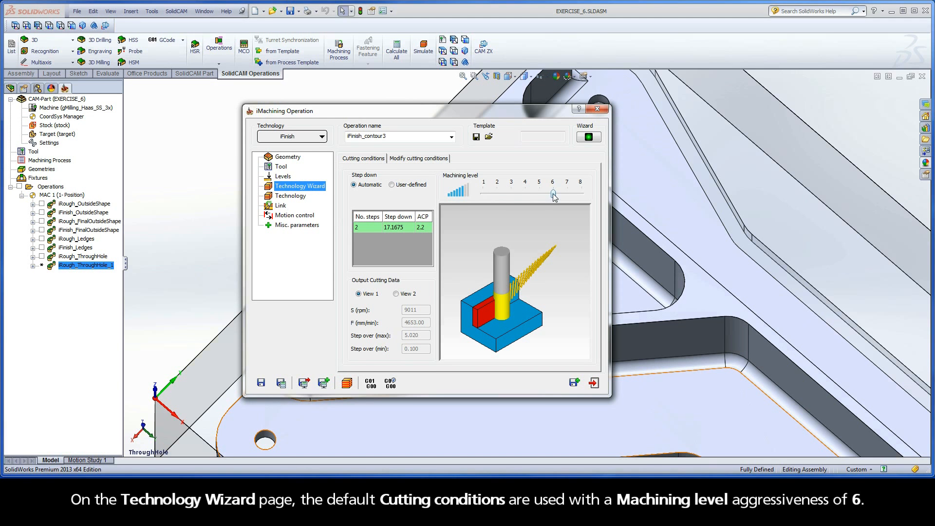
click(291, 196)
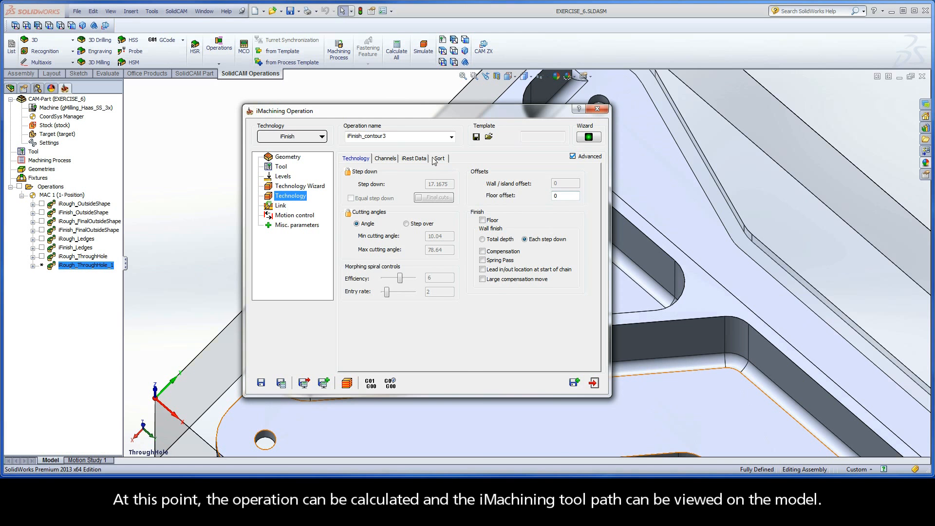
double_click(389, 136)
drag(390, 136, 365, 137)
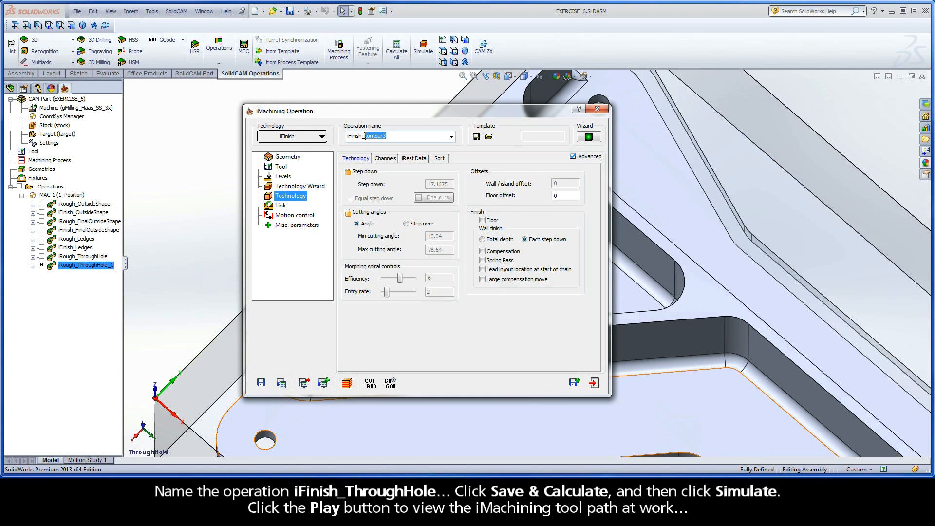
text(ThroughHole)
click(281, 384)
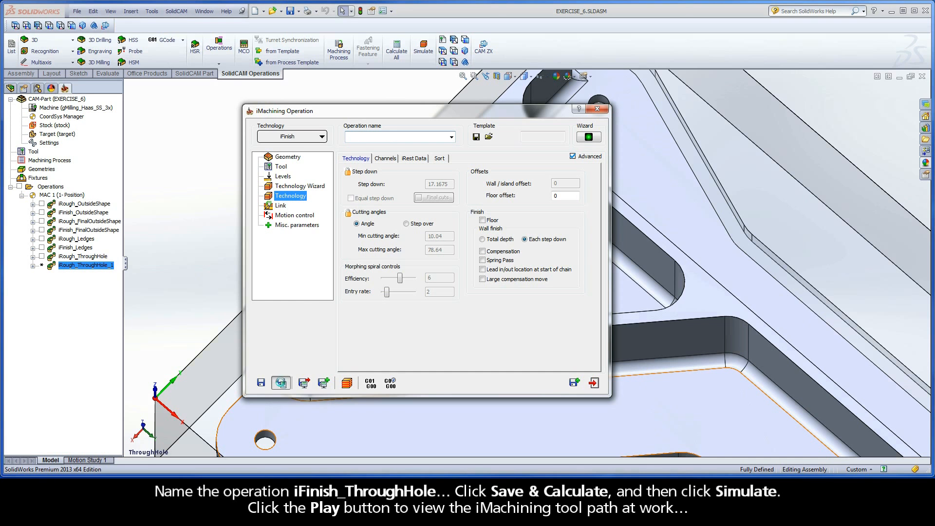
Simulate the iFinish_ThroughHole tool path on the model at a low simulation speed, and exit the simulation and the operation.
click(347, 384)
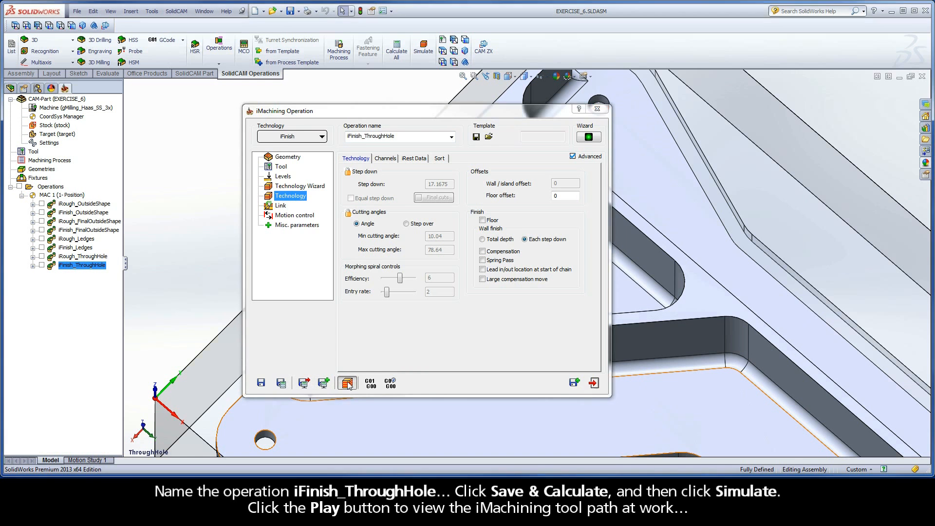
drag(179, 383, 150, 383)
click(168, 407)
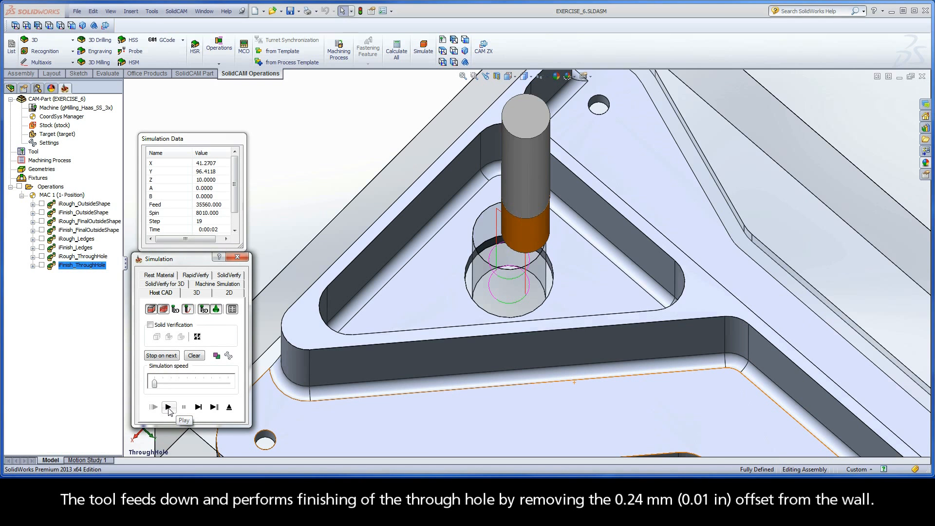
click(229, 407)
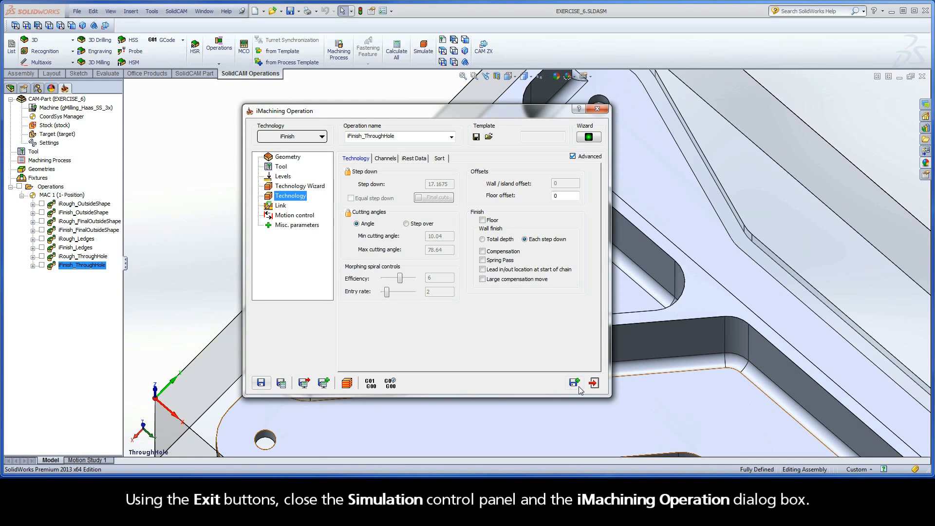
click(593, 382)
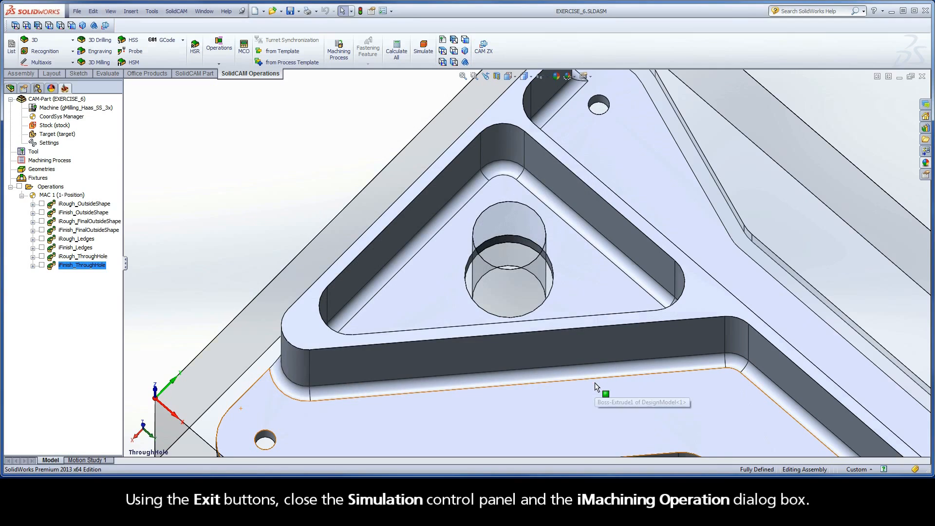